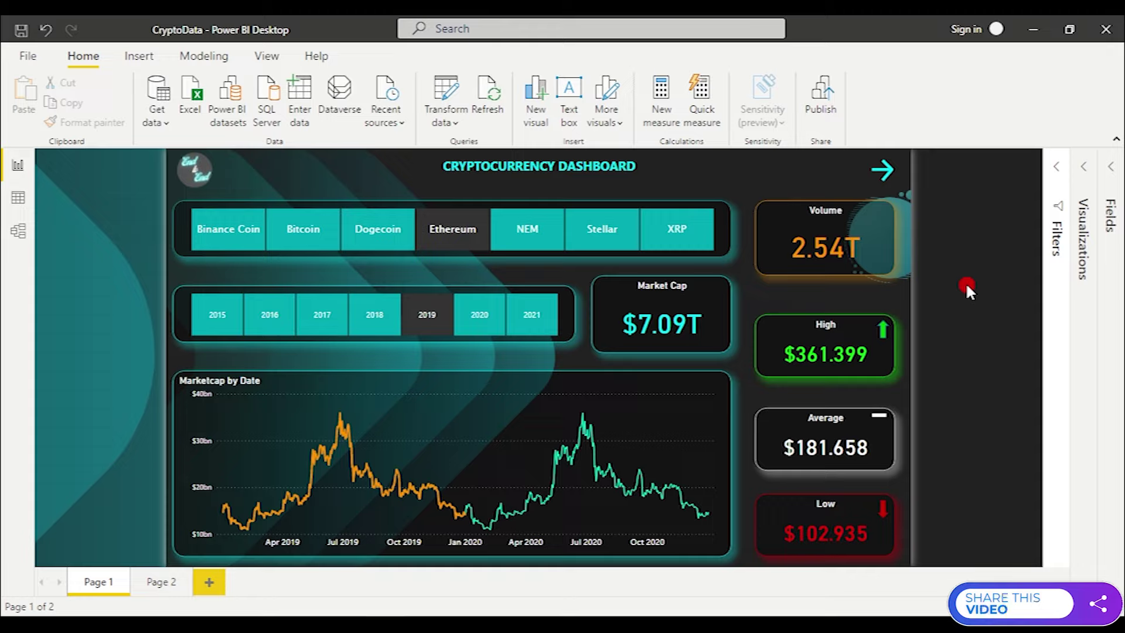
# Look over the finished cryptocurrency dashboard on Page 2, and return to Page 1.
pyautogui.click(644, 176)
pyautogui.click(950, 337)
pyautogui.click(162, 581)
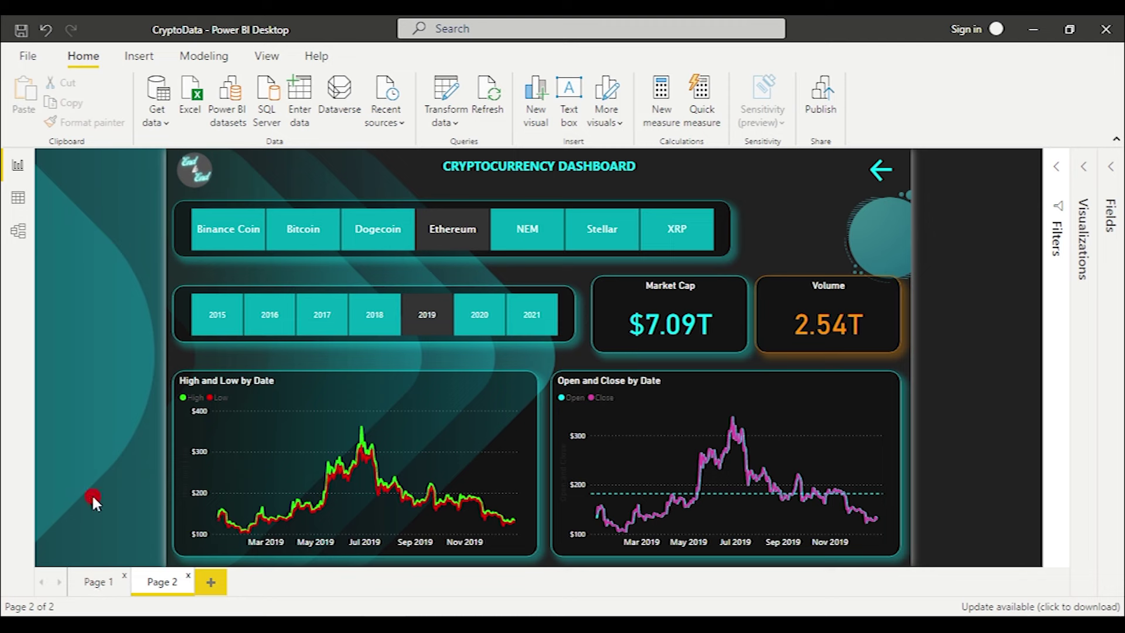
pyautogui.hotkey('ctrl', 'pageup')
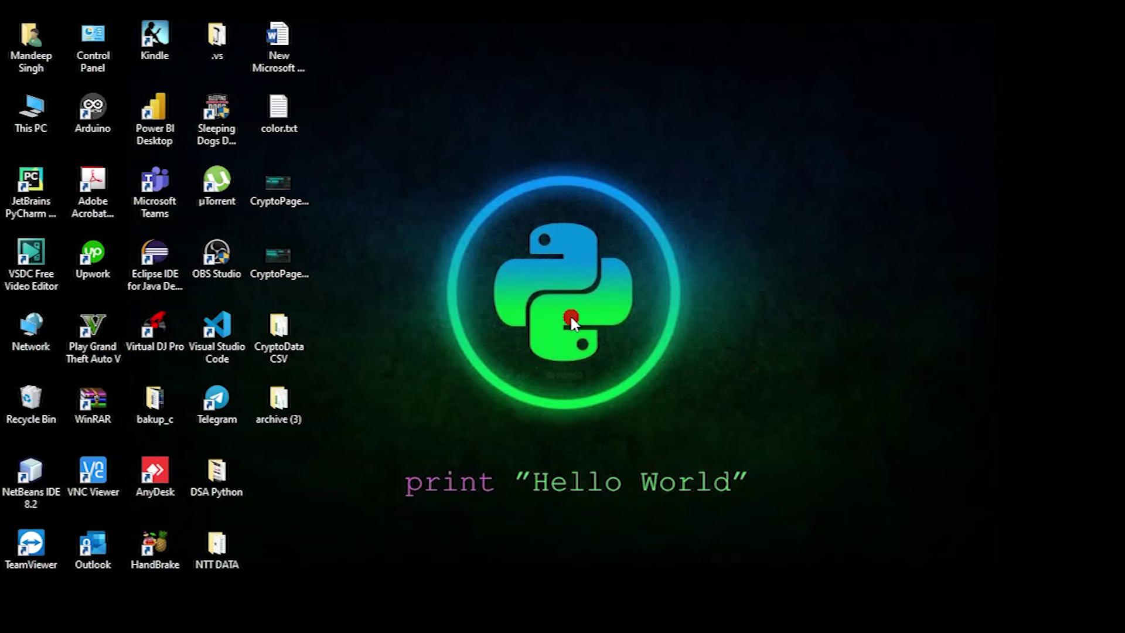
# Open the archive (3) folder on the desktop, examine its coin CSV files full screen, and close it.
pyautogui.click(287, 400)
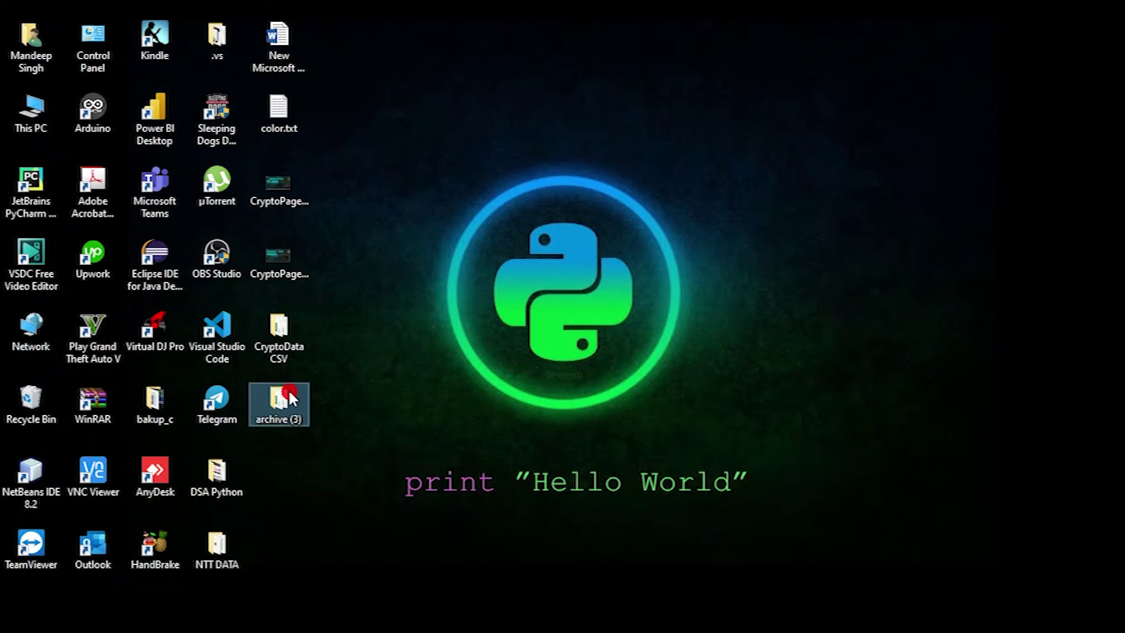
pyautogui.doubleClick(285, 416)
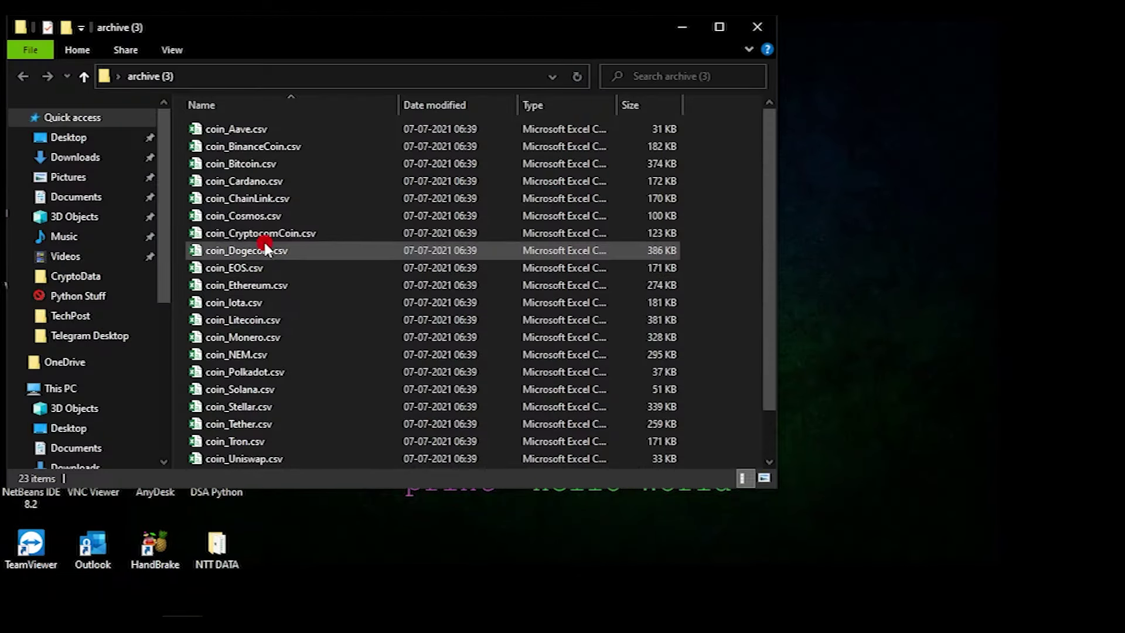
pyautogui.click(719, 28)
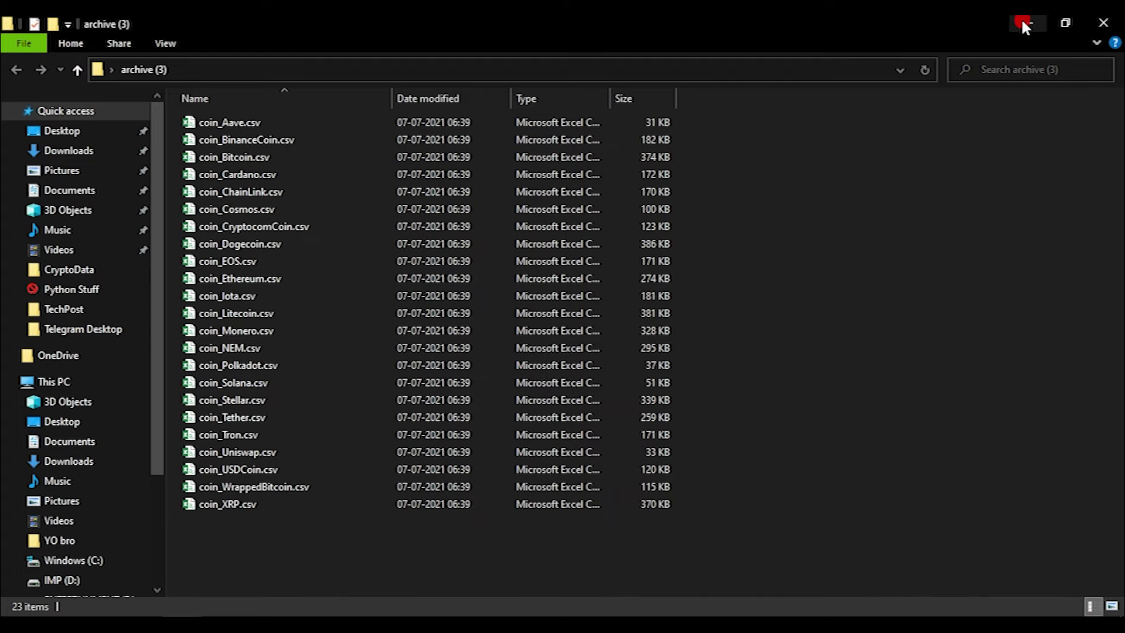
pyautogui.click(1099, 26)
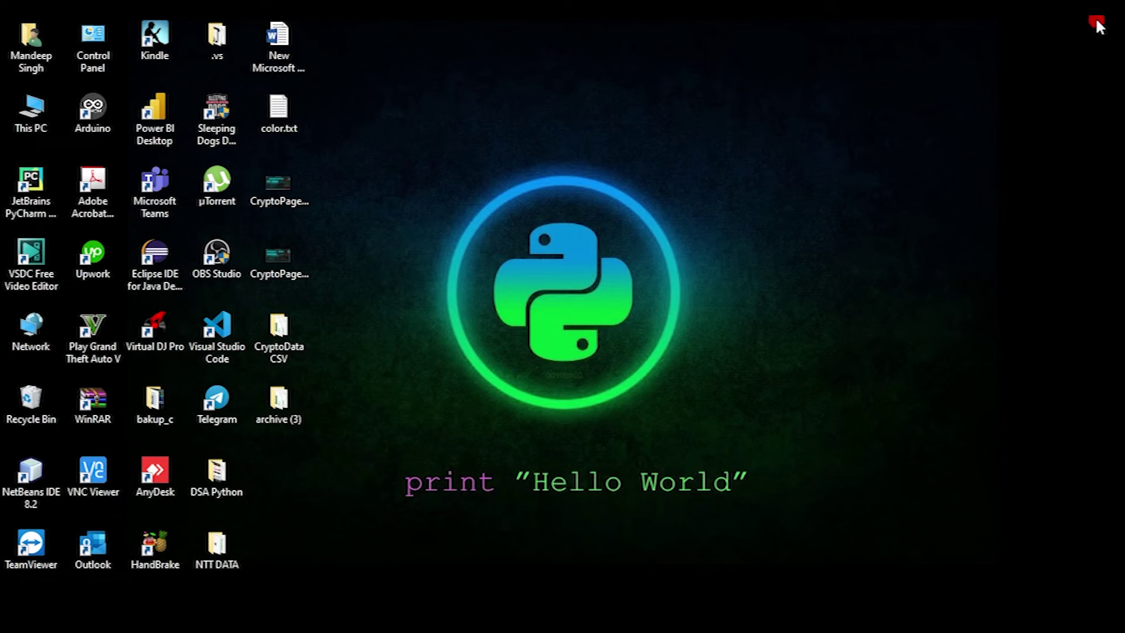
# Open the CryptoData CSV folder on the desktop and look over its coin files.
pyautogui.doubleClick(278, 333)
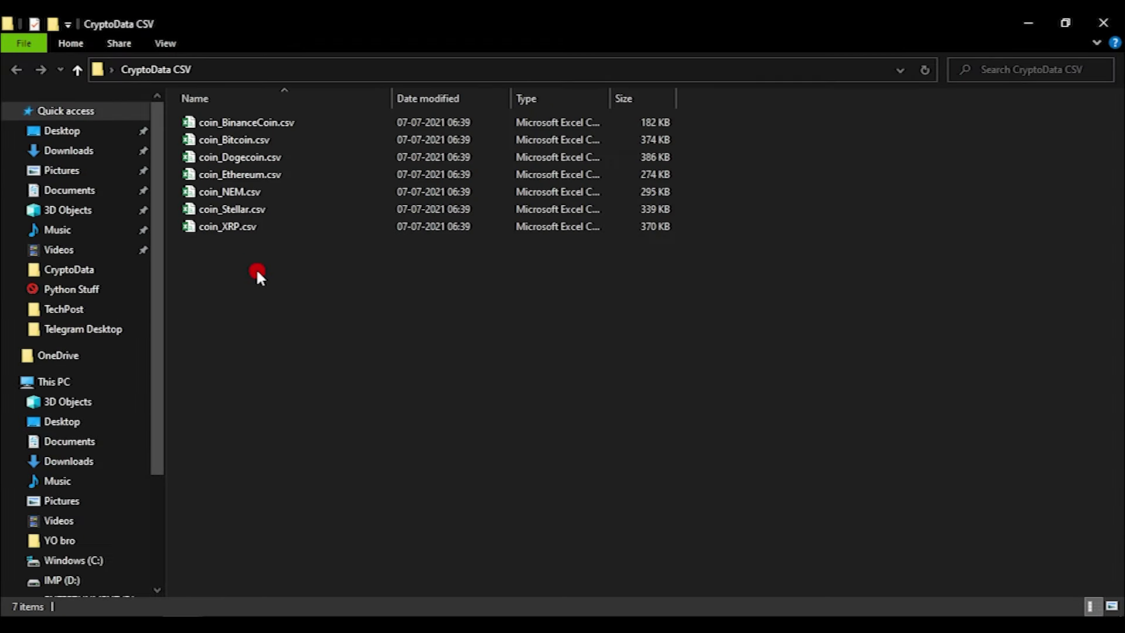
pyautogui.moveTo(257, 272); pyautogui.dragTo(267, 121)
pyautogui.click(274, 281)
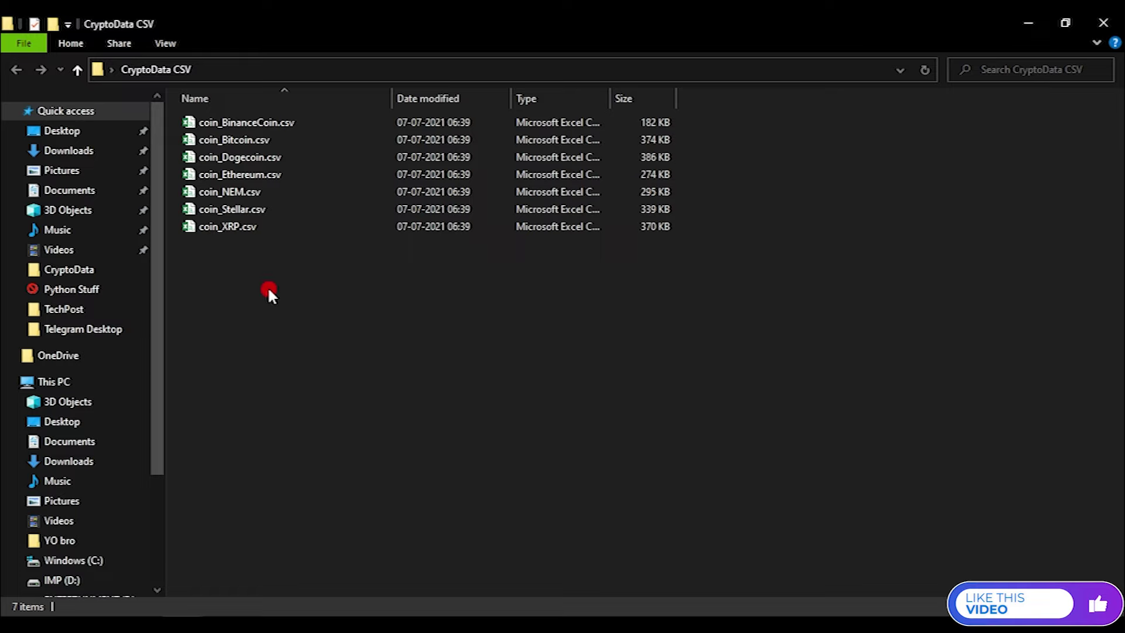
pyautogui.moveTo(267, 258); pyautogui.dragTo(267, 116)
pyautogui.click(248, 272)
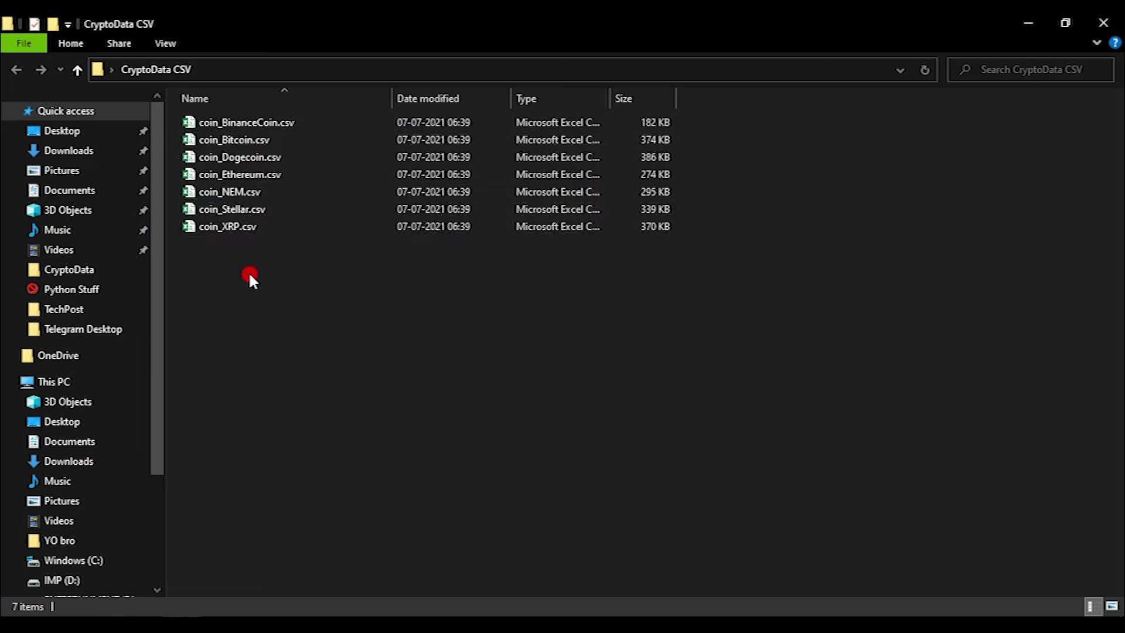
# Create a new Microsoft Excel worksheet named CryptoData.xlsx in the CryptoData CSV folder.
pyautogui.rightClick(302, 273)
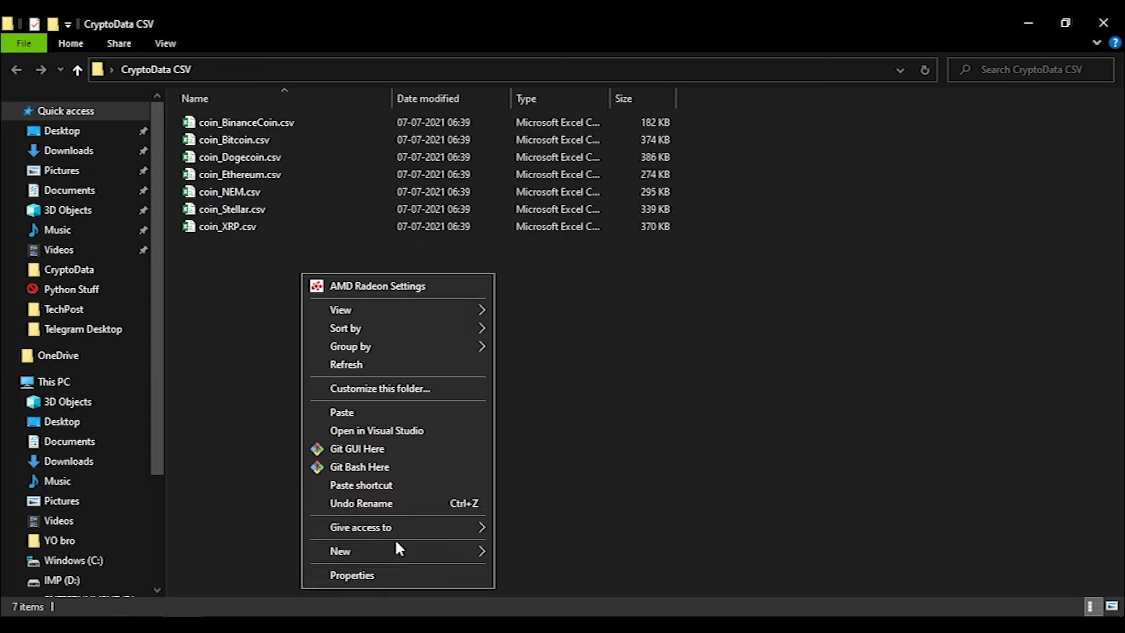
pyautogui.moveTo(396, 541)
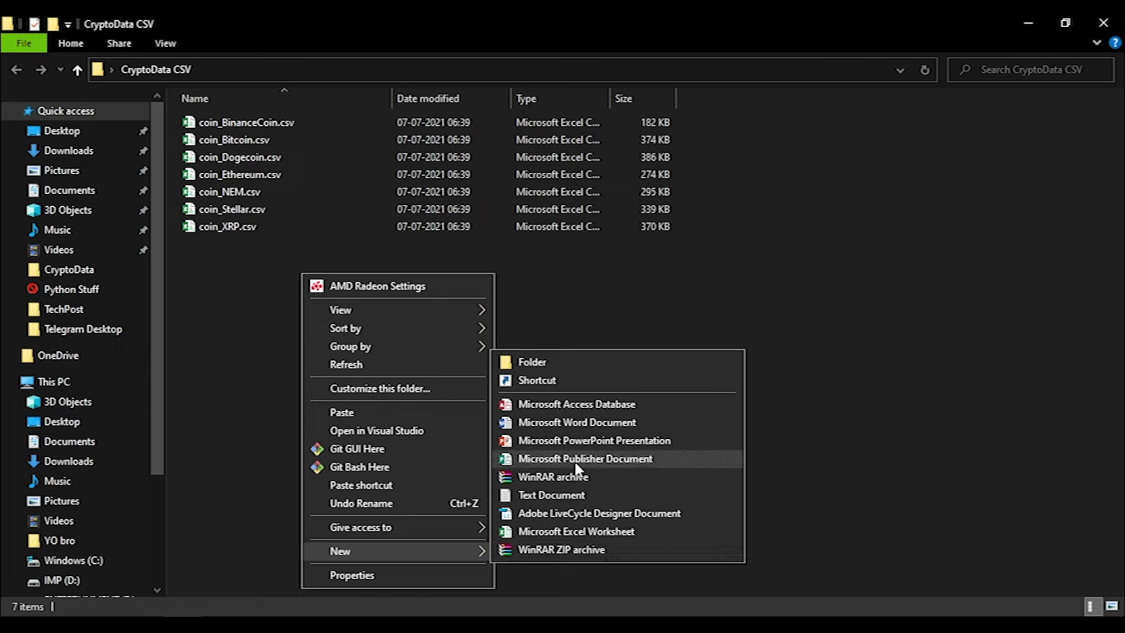
pyautogui.click(576, 531)
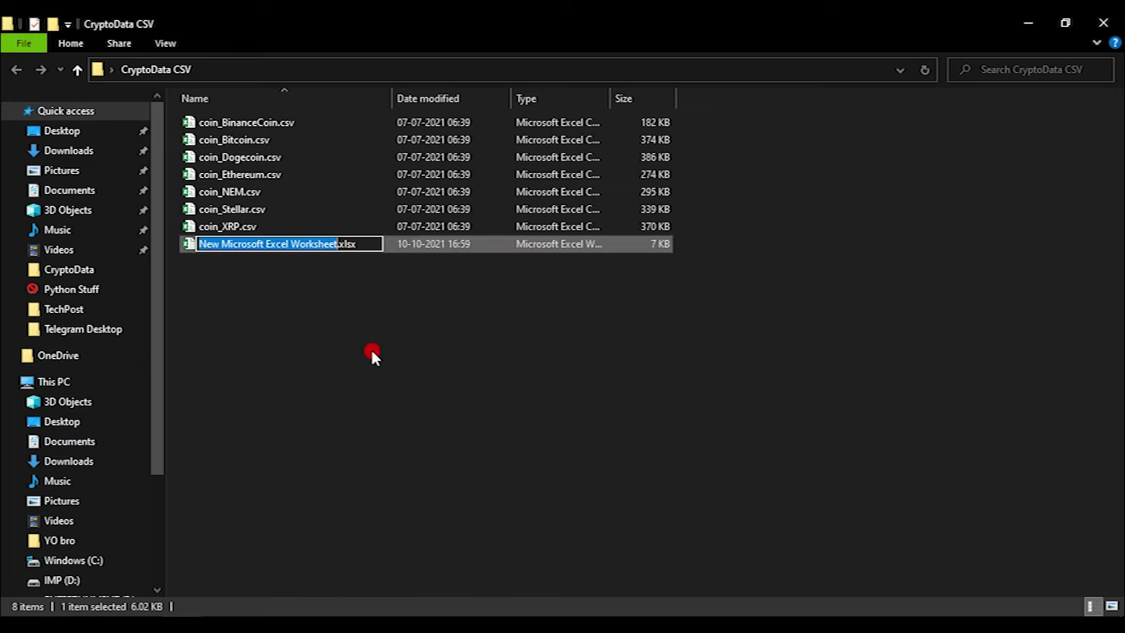
pyautogui.write('CryptoData')
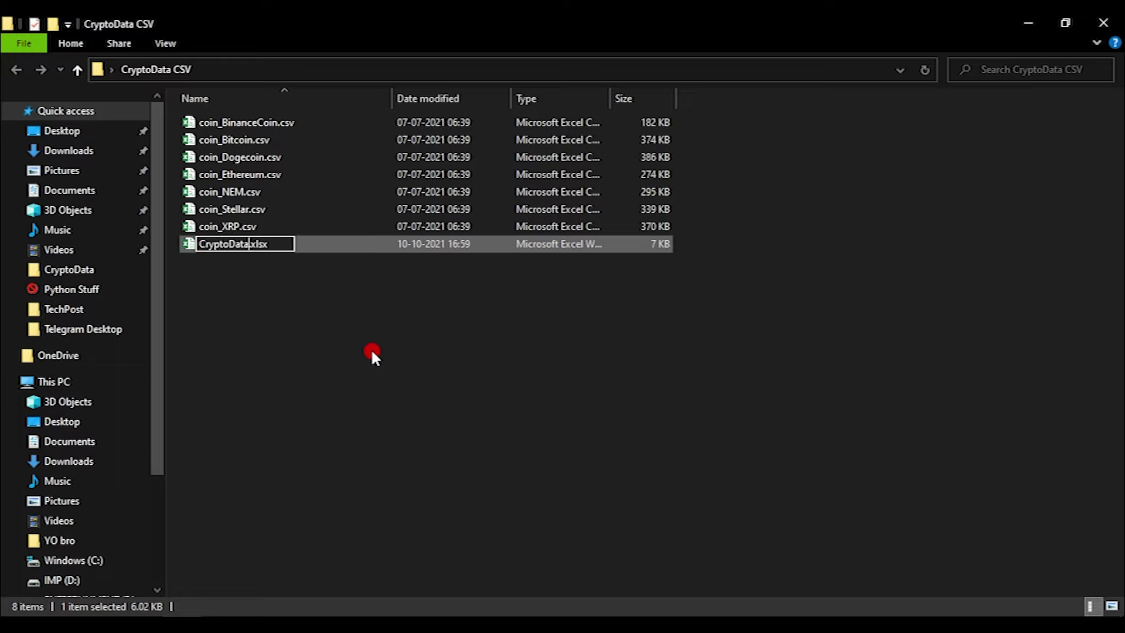
pyautogui.press('Return')
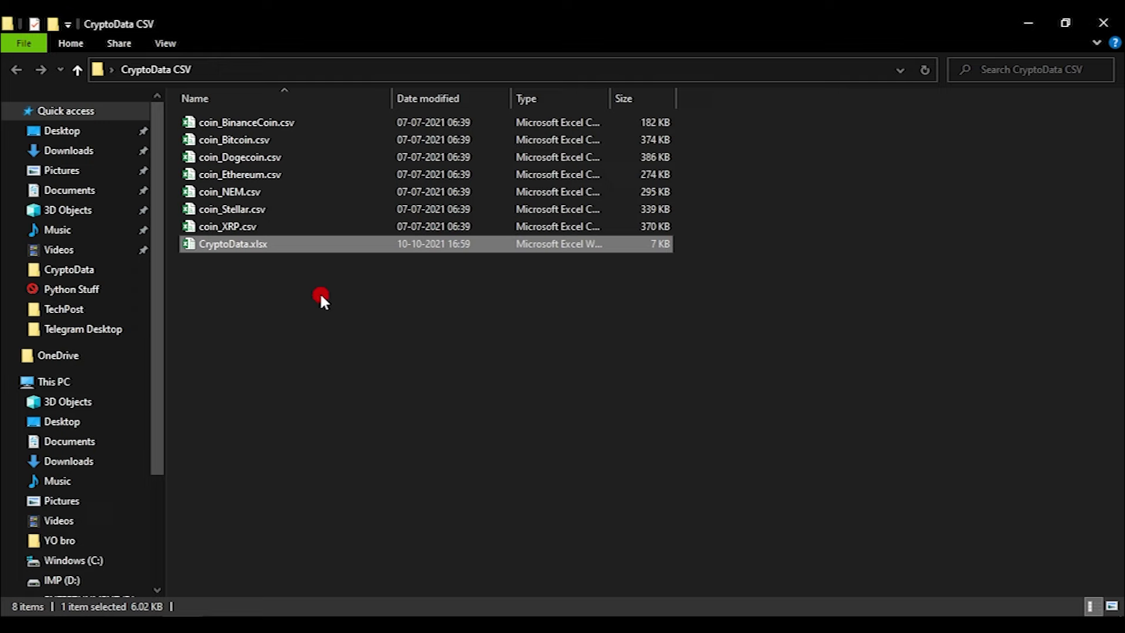
# Open CryptoData.xlsx in Excel and create a new query from the desktop folder CryptoData CSV.
pyautogui.doubleClick(297, 242)
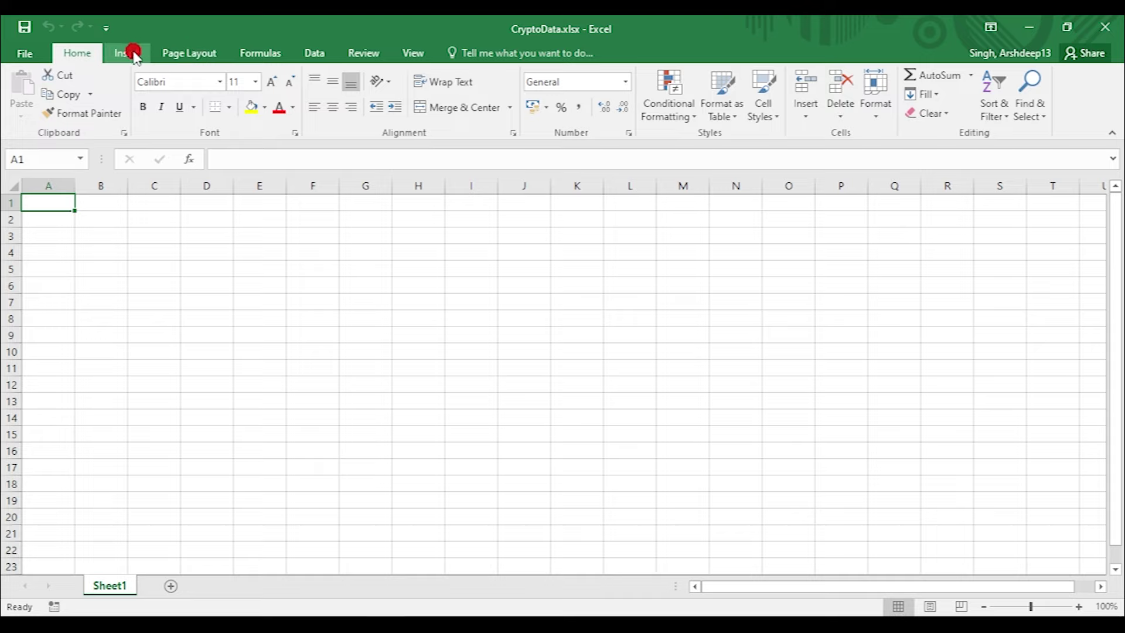
pyautogui.click(310, 56)
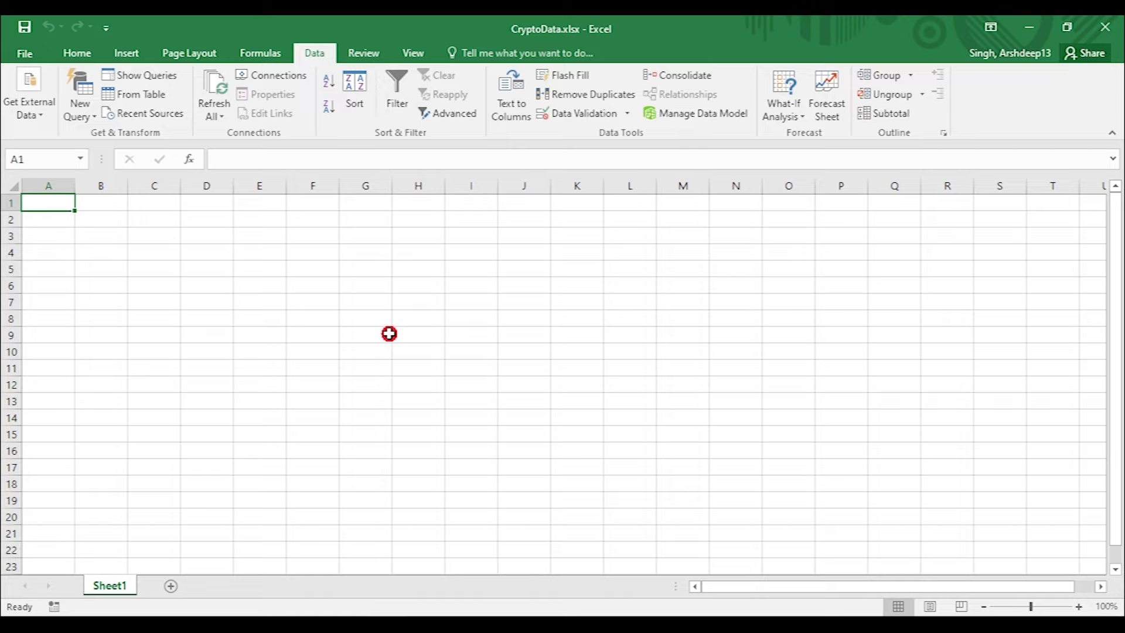
pyautogui.click(85, 112)
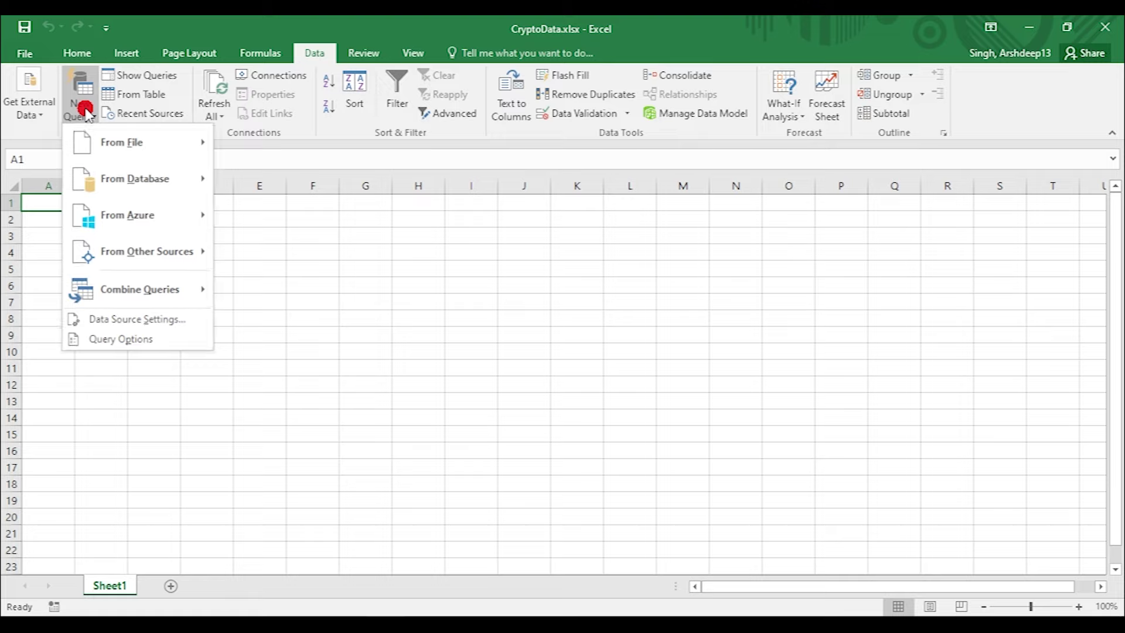
pyautogui.moveTo(119, 140)
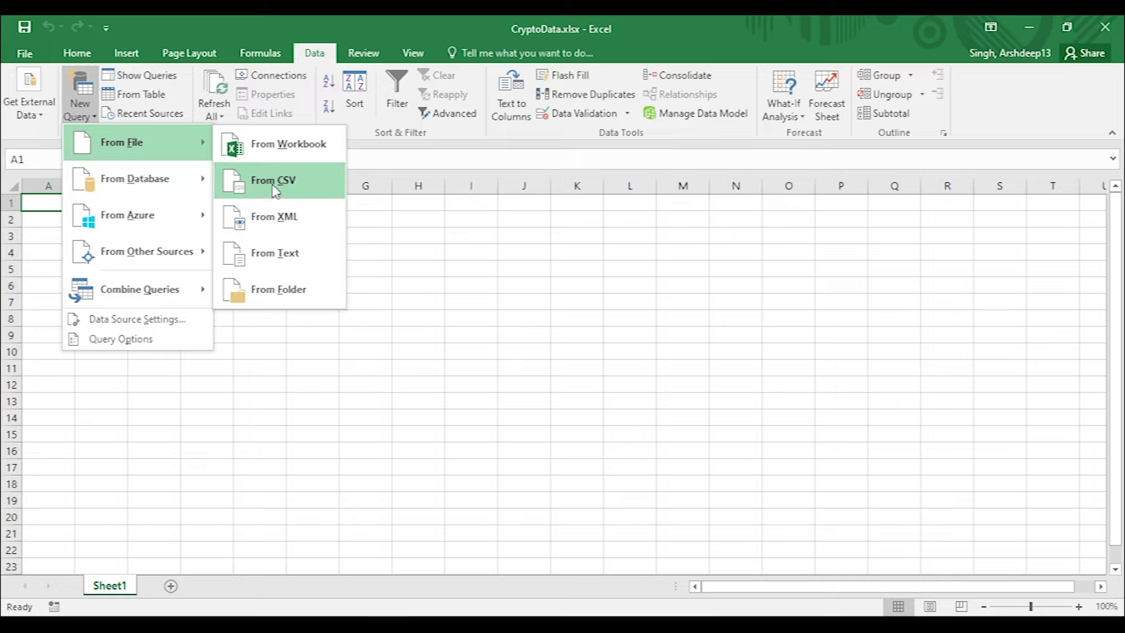
pyautogui.click(273, 290)
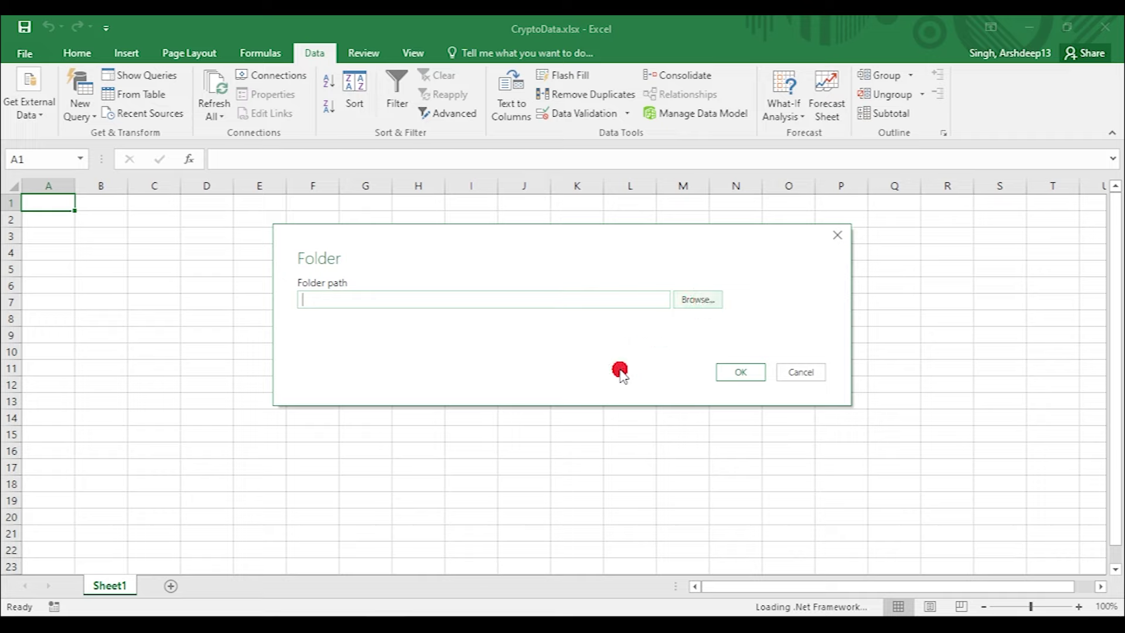
pyautogui.click(710, 304)
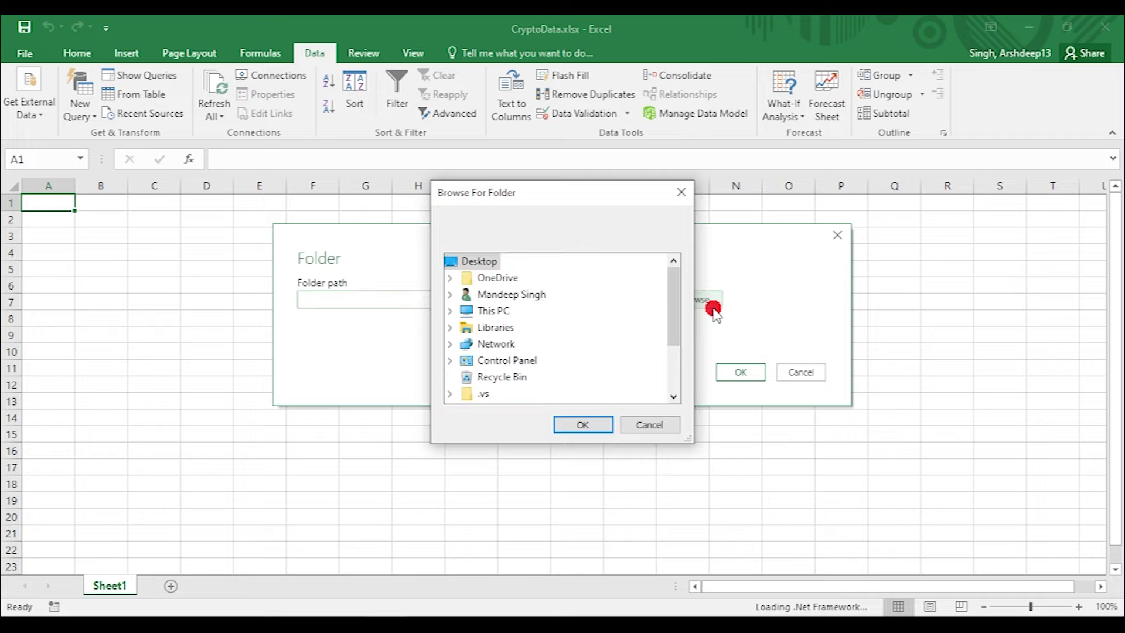
pyautogui.moveTo(674, 302); pyautogui.dragTo(678, 360)
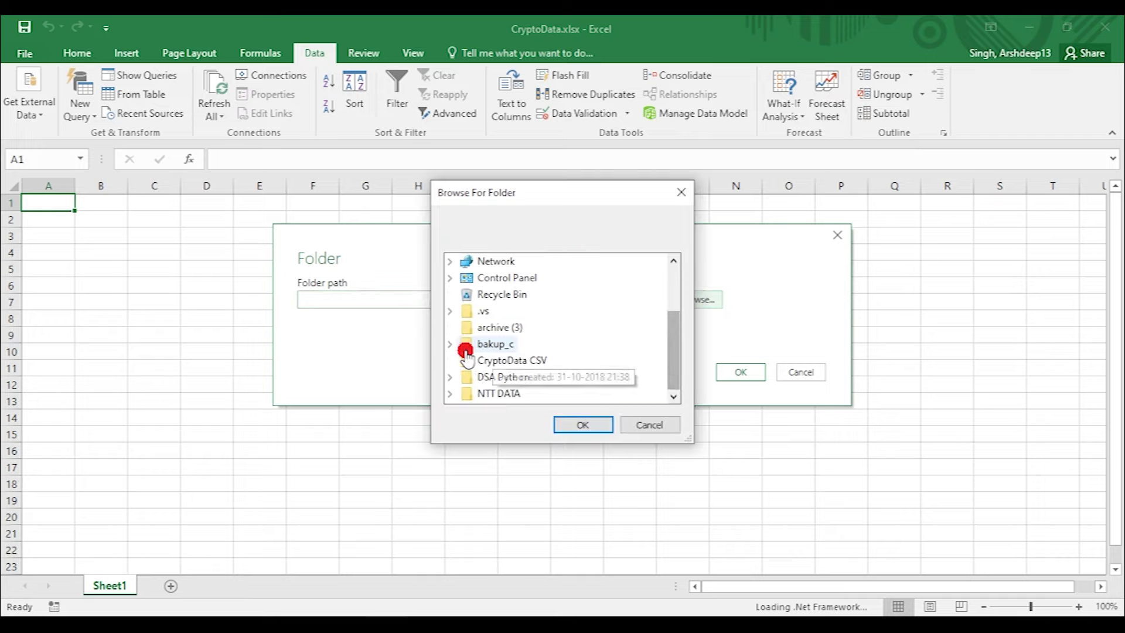
pyautogui.click(510, 361)
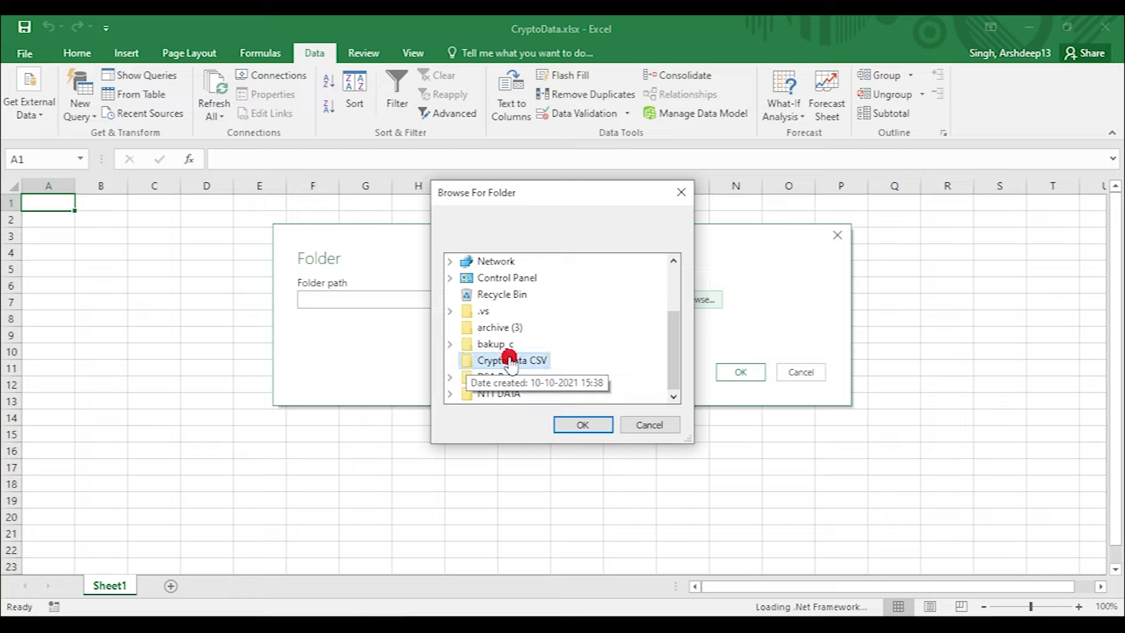
pyautogui.click(566, 423)
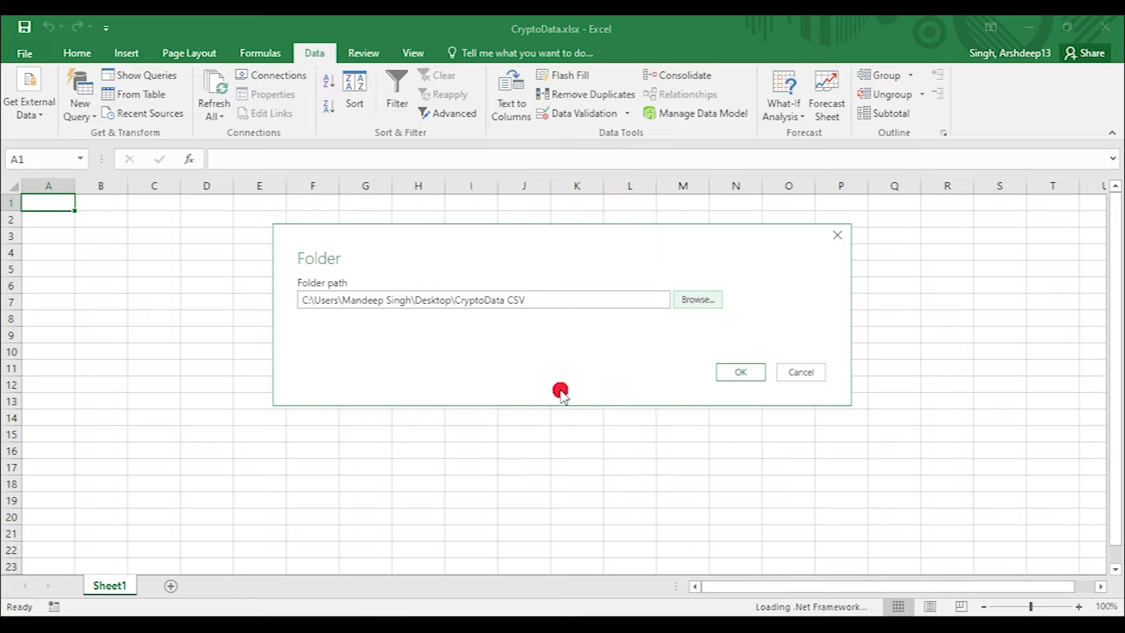
pyautogui.click(733, 371)
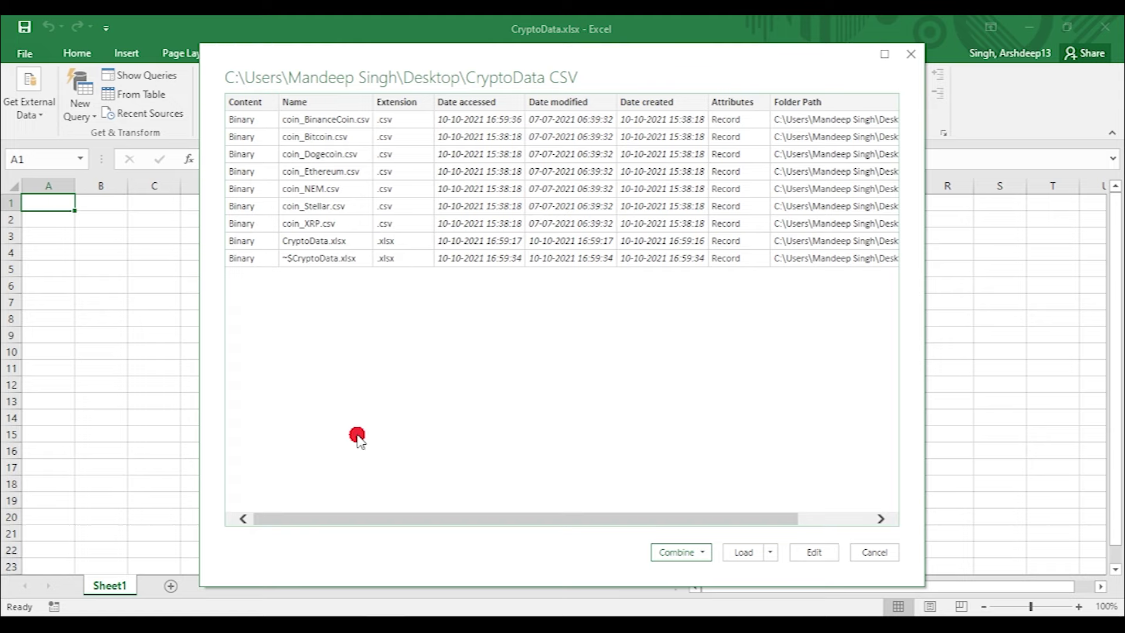
# Combine the folder's files for editing, using the first file as the example and a comma delimiter.
pyautogui.moveTo(436, 521)
pyautogui.mouseDown()
pyautogui.moveTo(575, 533)
pyautogui.moveTo(435, 521)
pyautogui.mouseUp()
pyautogui.click(675, 552)
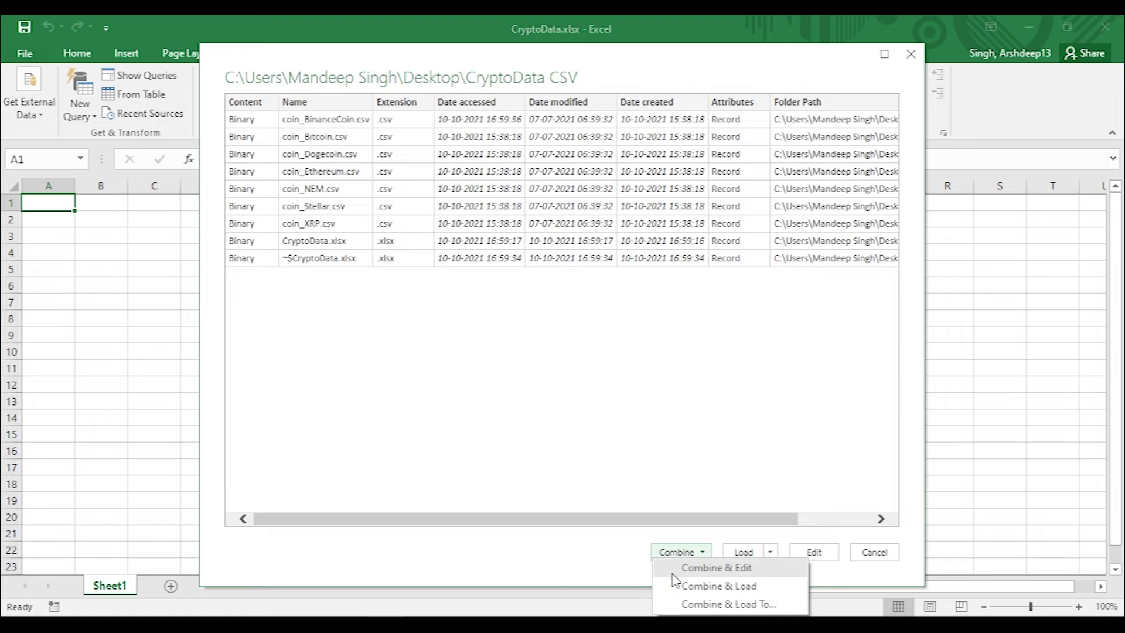
pyautogui.click(718, 568)
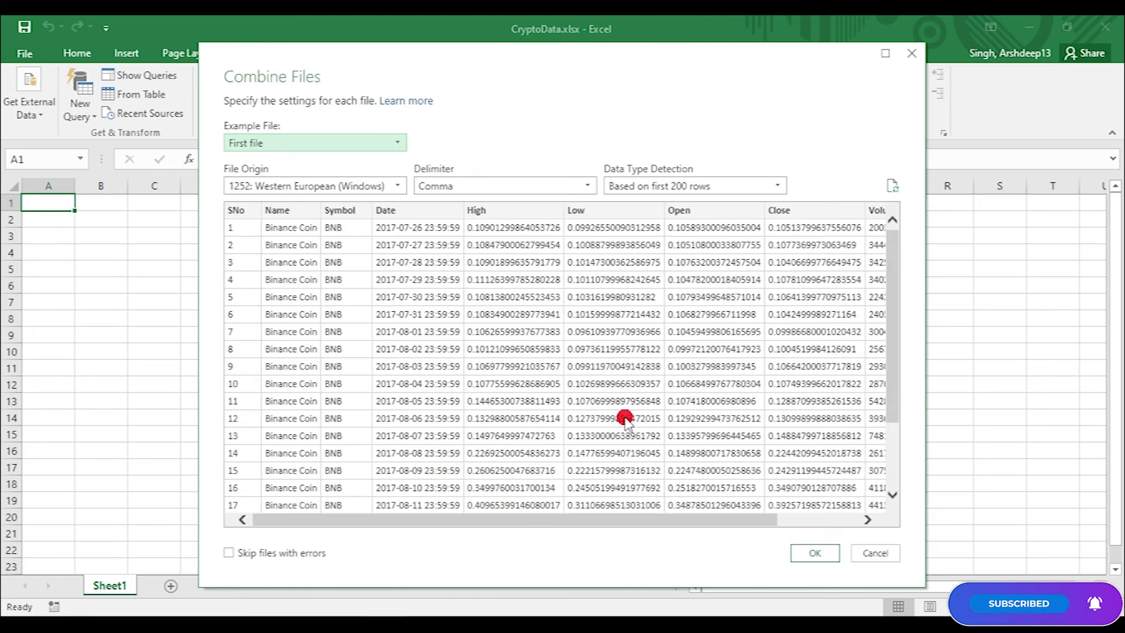
pyautogui.click(815, 552)
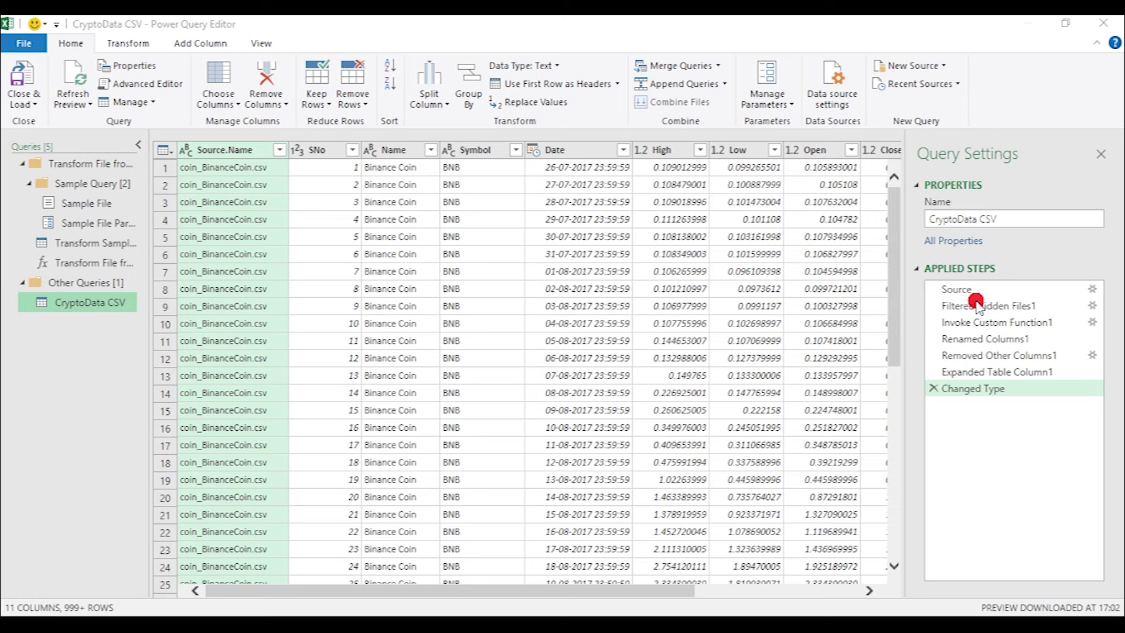
# Load the complete list of Source.Name values and apply a row filter on that column.
pyautogui.scroll(-5, 893, 382)
pyautogui.click(893, 382)
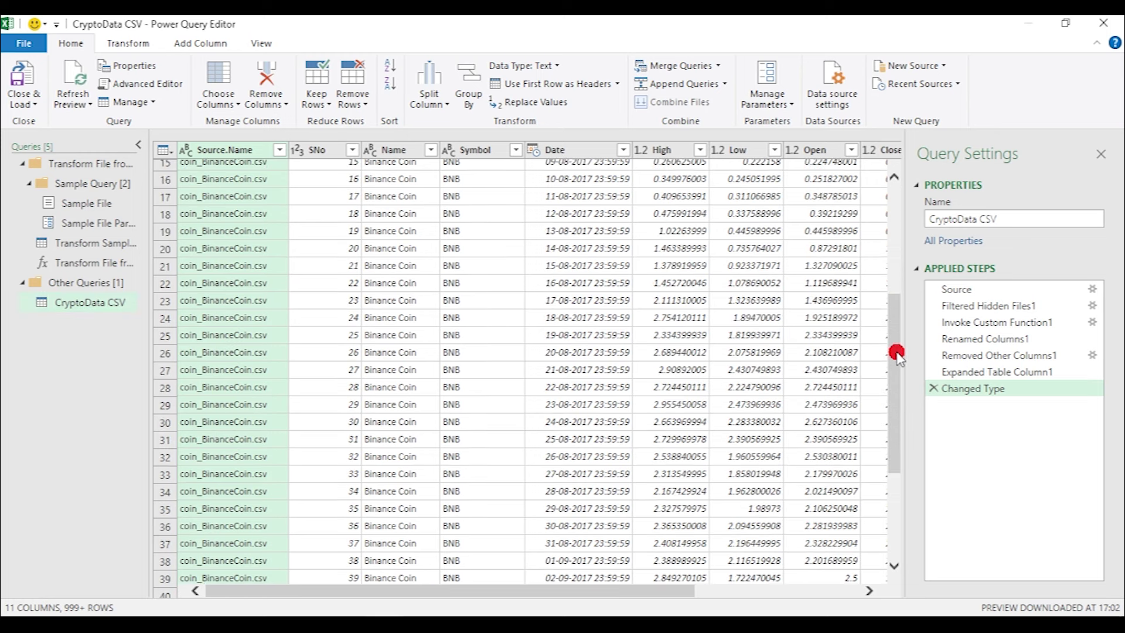
pyautogui.moveTo(895, 355); pyautogui.dragTo(894, 555)
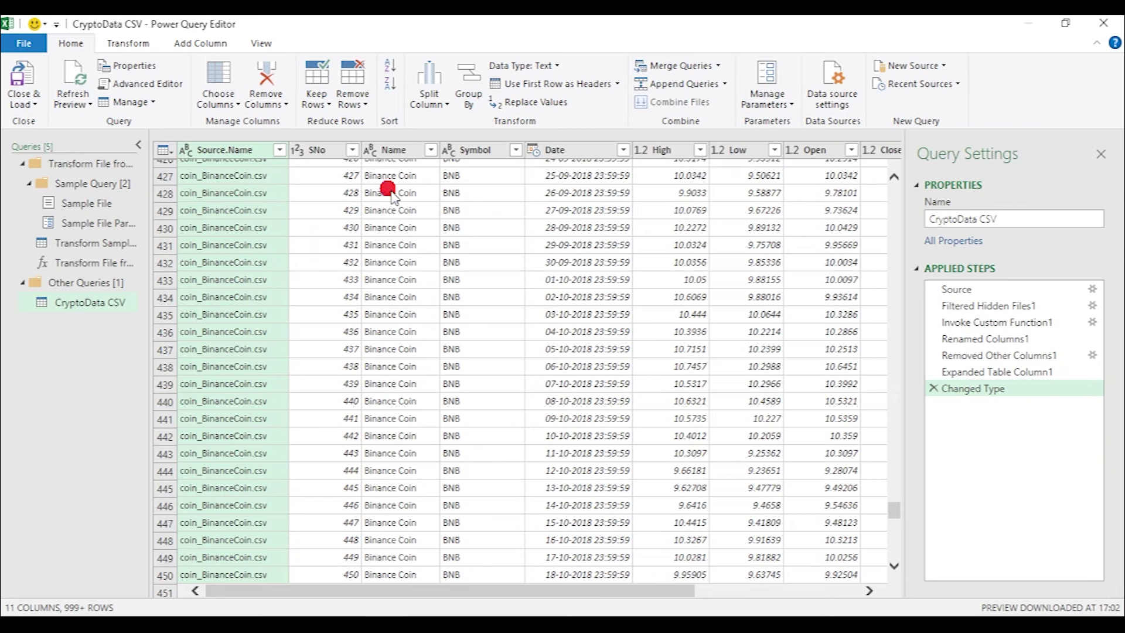
pyautogui.click(280, 151)
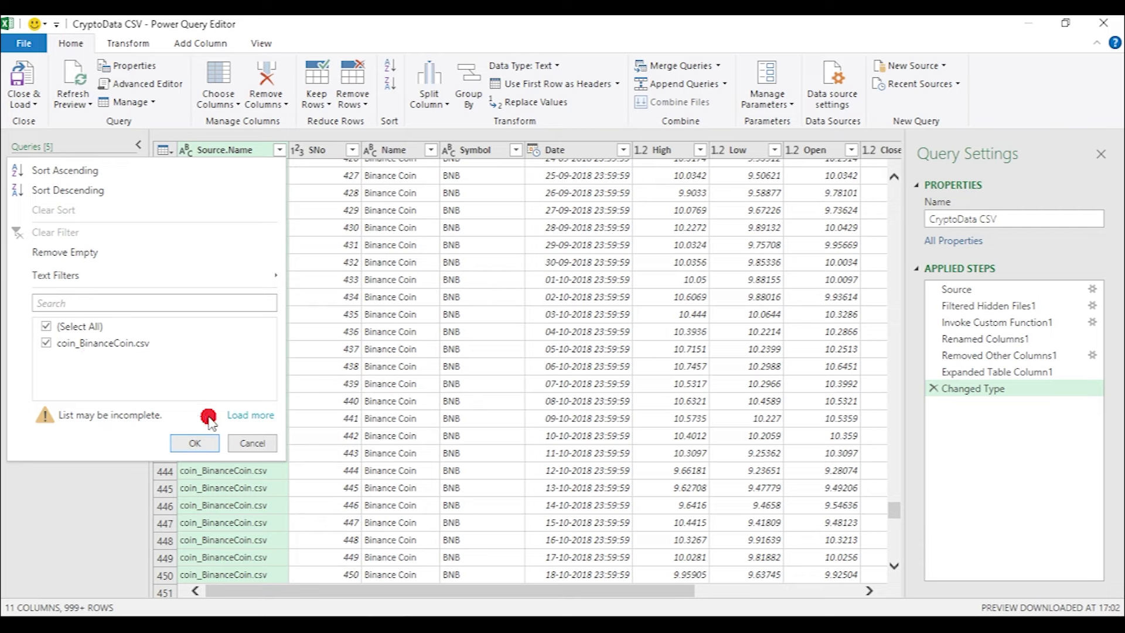
pyautogui.click(237, 415)
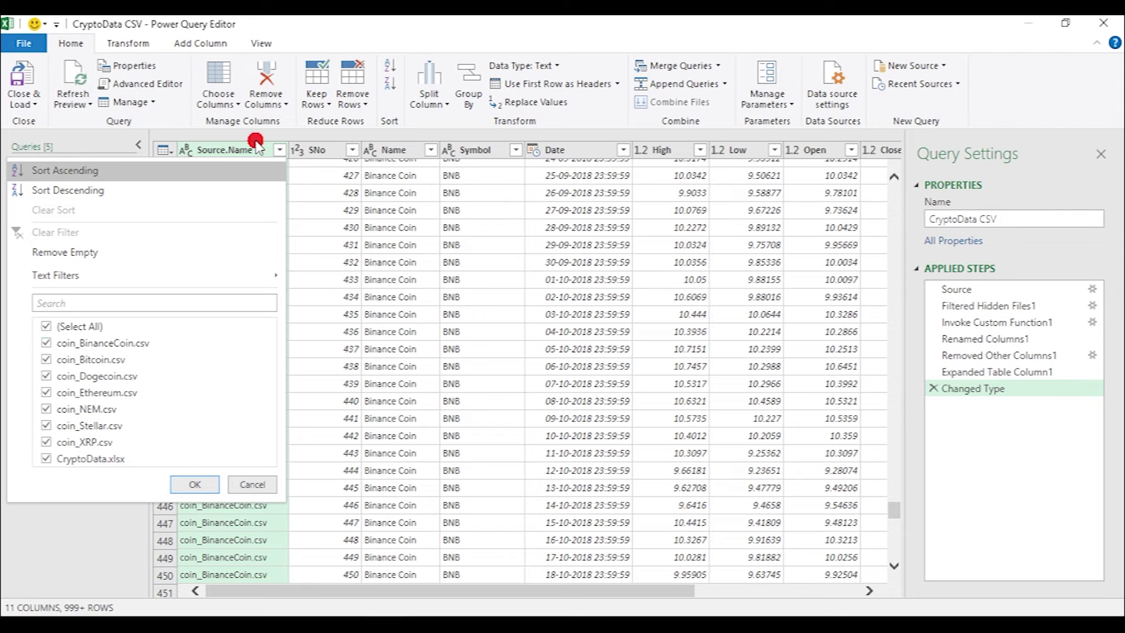
pyautogui.click(195, 484)
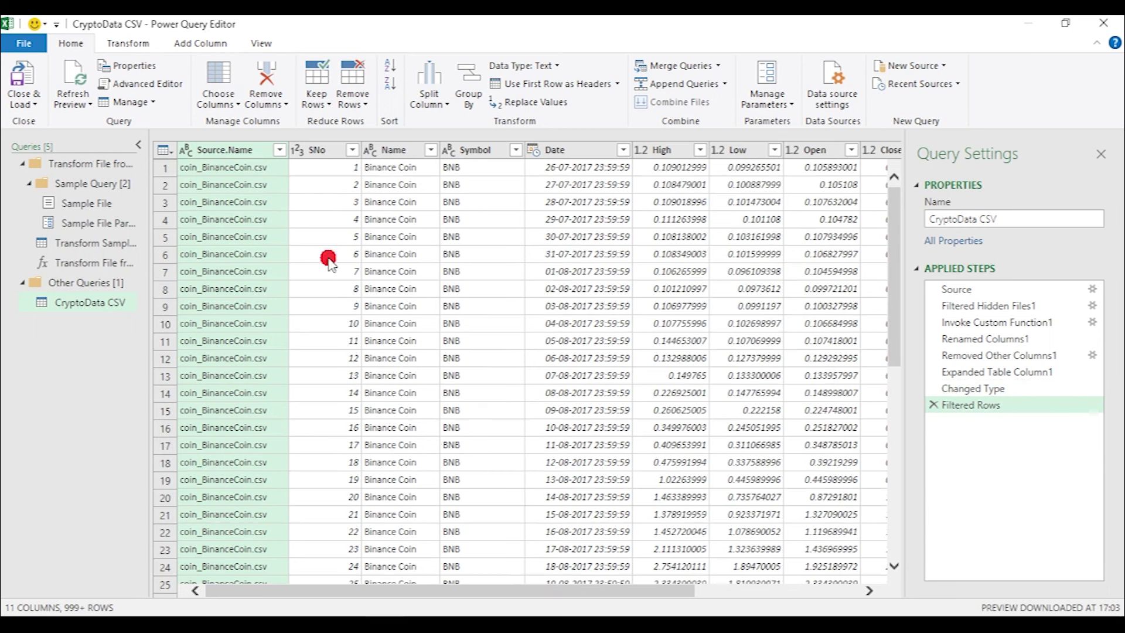
# Remove the Source.Name column from the CryptoData CSV query.
pyautogui.click(279, 150)
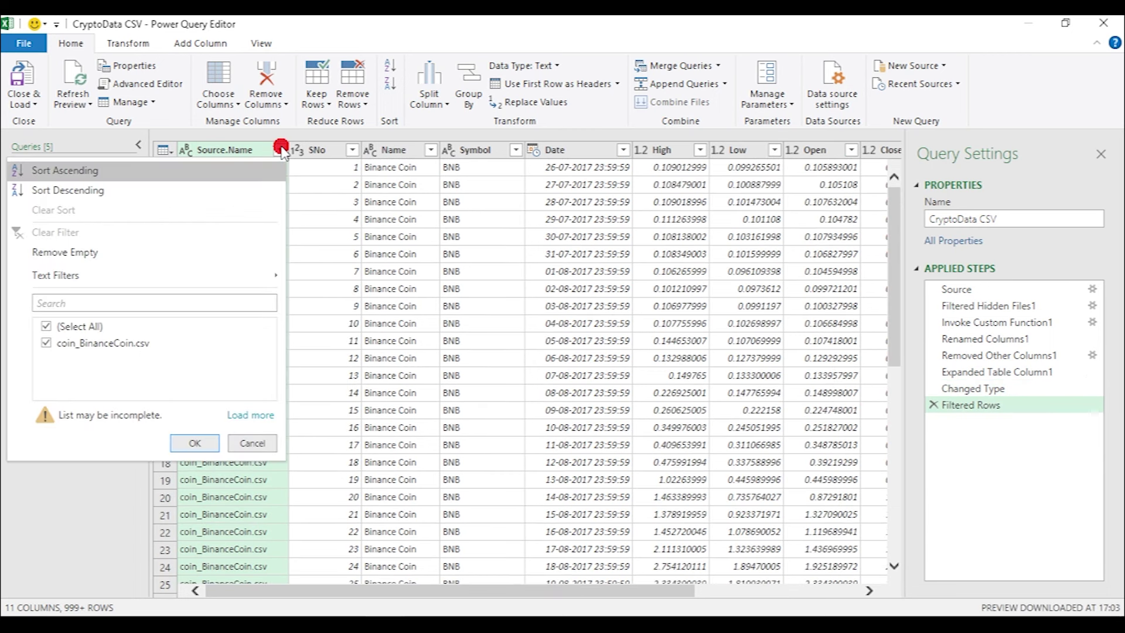
pyautogui.click(281, 150)
pyautogui.press('Delete')
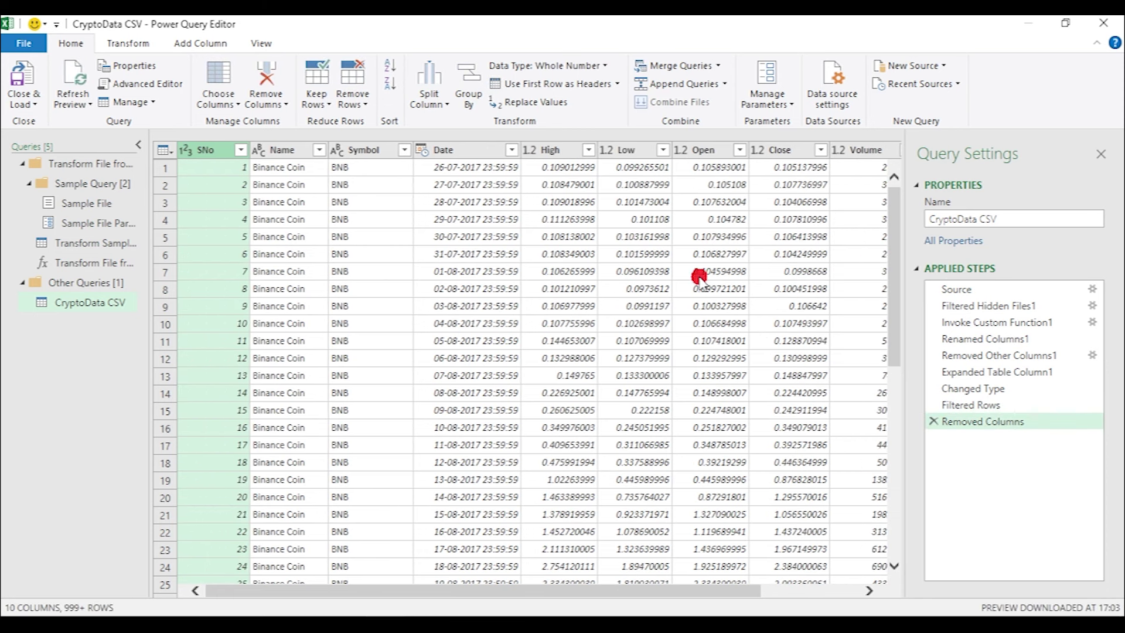
pyautogui.moveTo(378, 590); pyautogui.dragTo(439, 586)
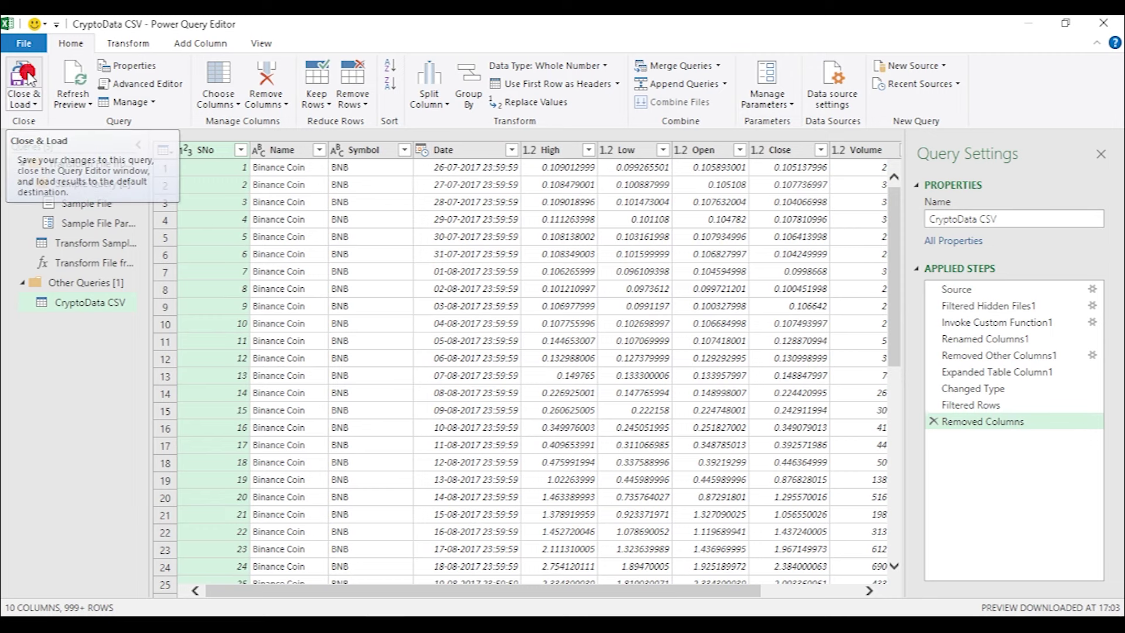
# Load the CryptoData CSV query into a new worksheet and close the Workbook Queries pane.
pyautogui.click(26, 85)
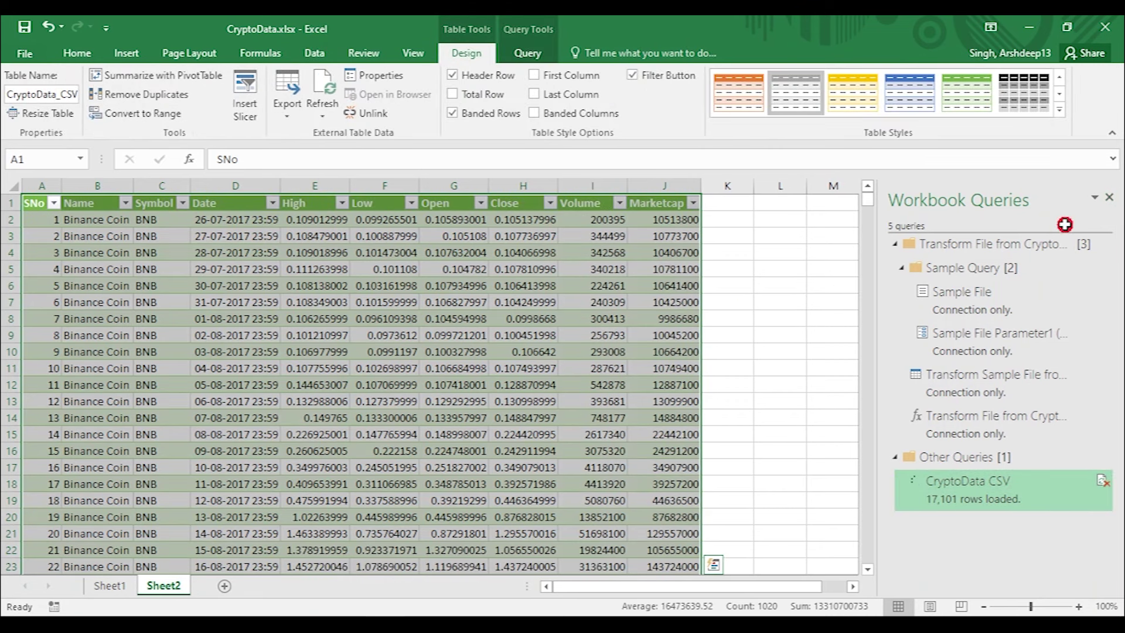
pyautogui.click(1113, 198)
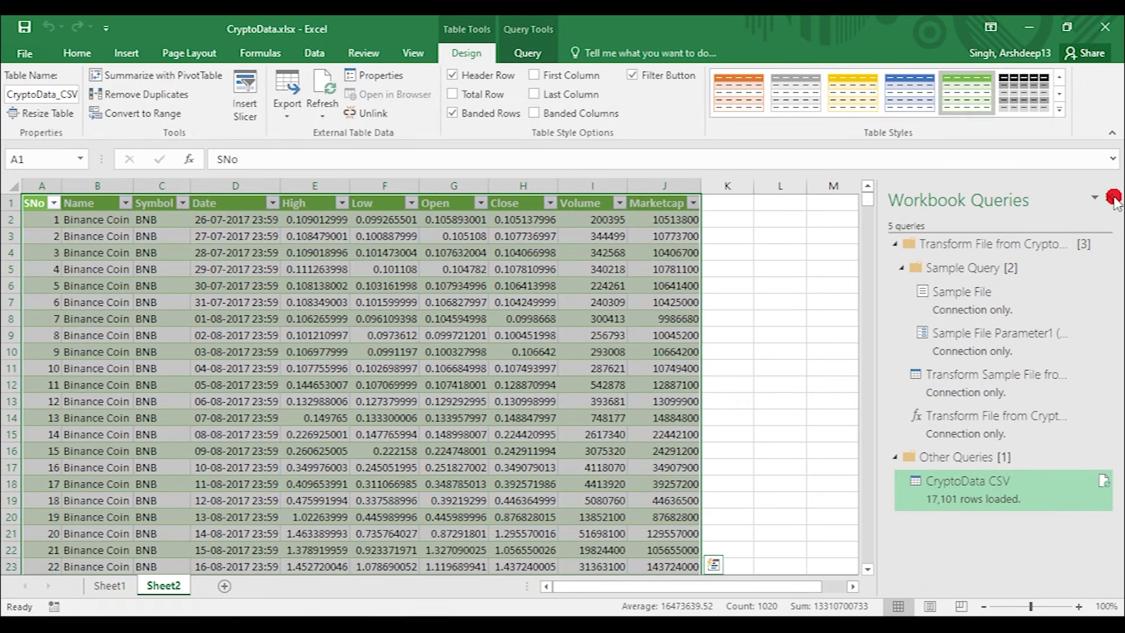
pyautogui.click(747, 281)
# Look through the rows of the loaded cryptocurrency table and save the workbook.
pyautogui.scroll(-20, 537, 282)
pyautogui.scroll(-20, 537, 322)
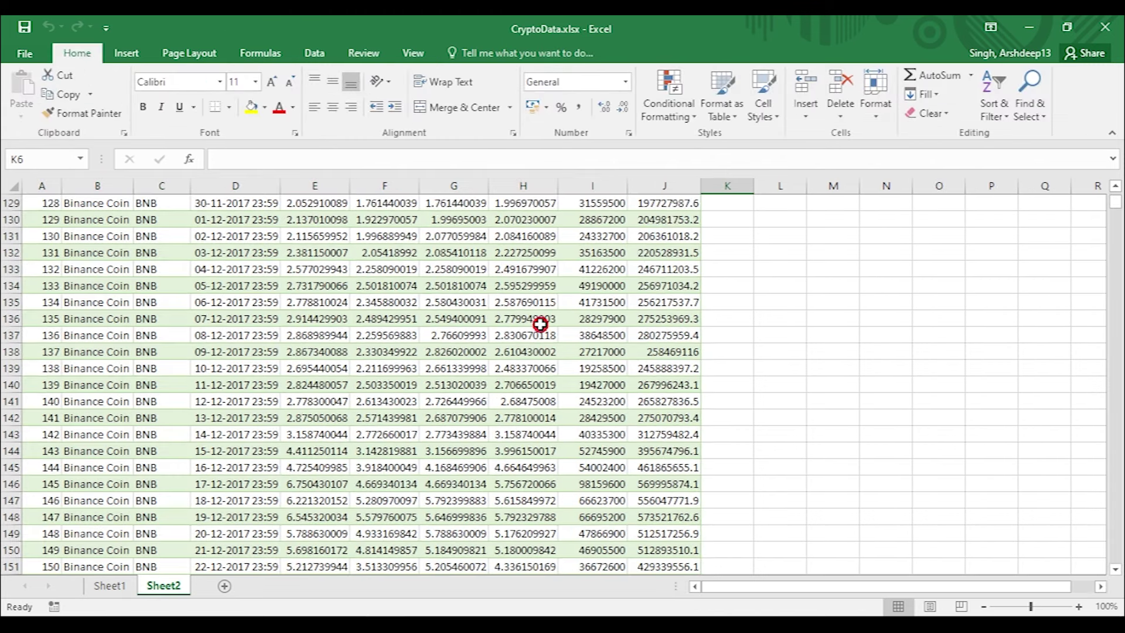
pyautogui.scroll(20, 545, 352)
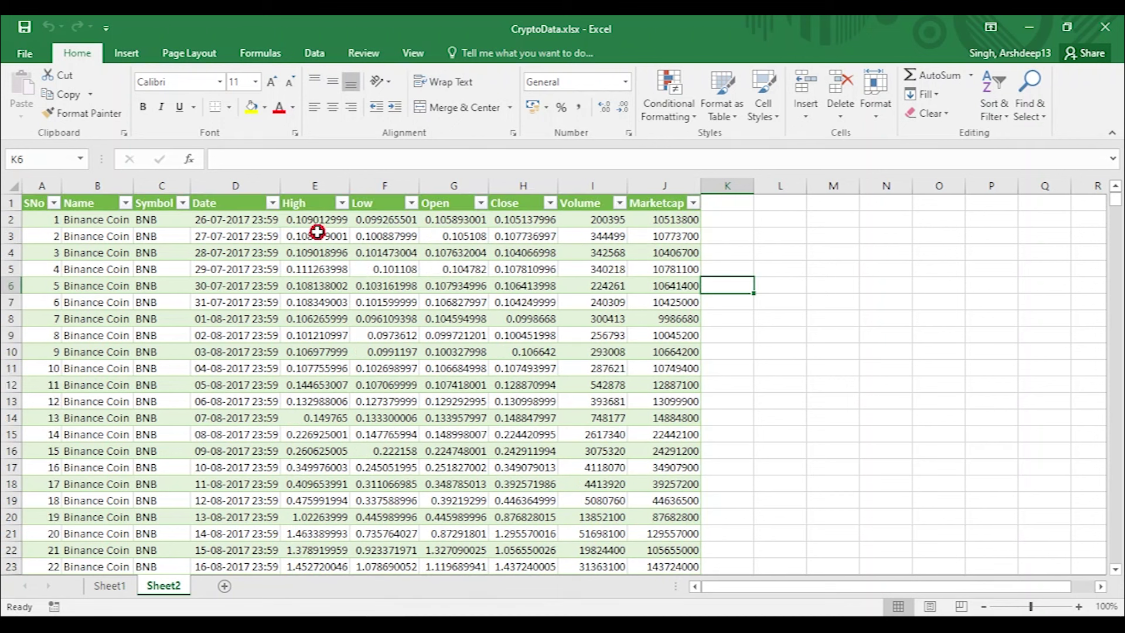
pyautogui.hotkey('ctrl', 's')
# Delete the empty worksheet Sheet1 from the workbook.
pyautogui.click(114, 585)
pyautogui.moveTo(121, 593); pyautogui.dragTo(137, 593)
pyautogui.click(129, 589)
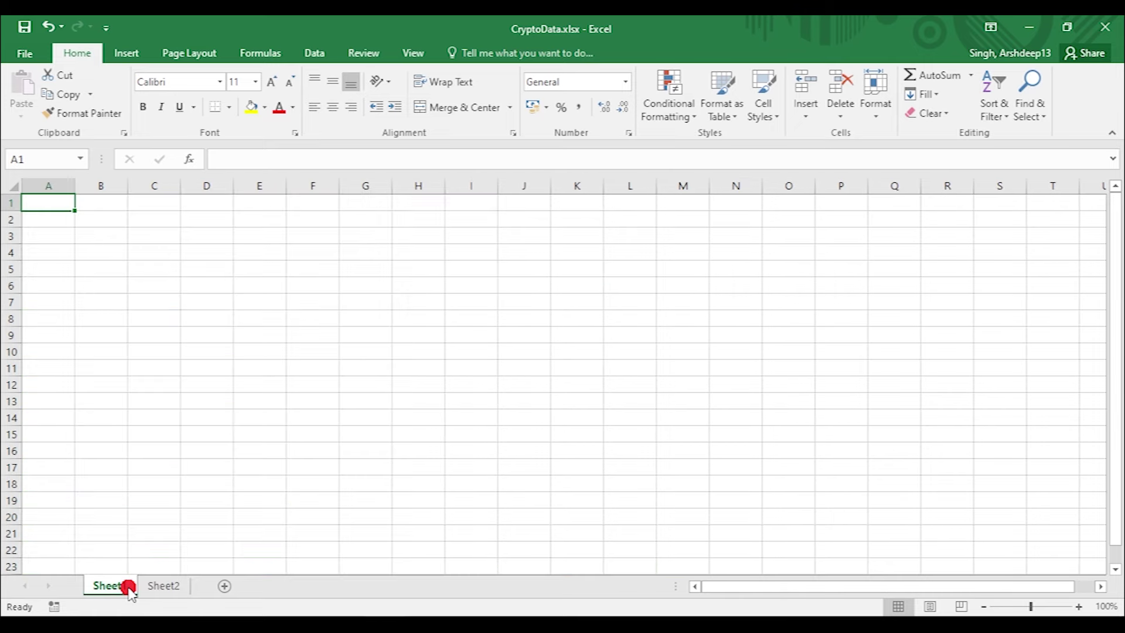
pyautogui.moveTo(126, 581); pyautogui.dragTo(119, 589)
pyautogui.rightClick(121, 591)
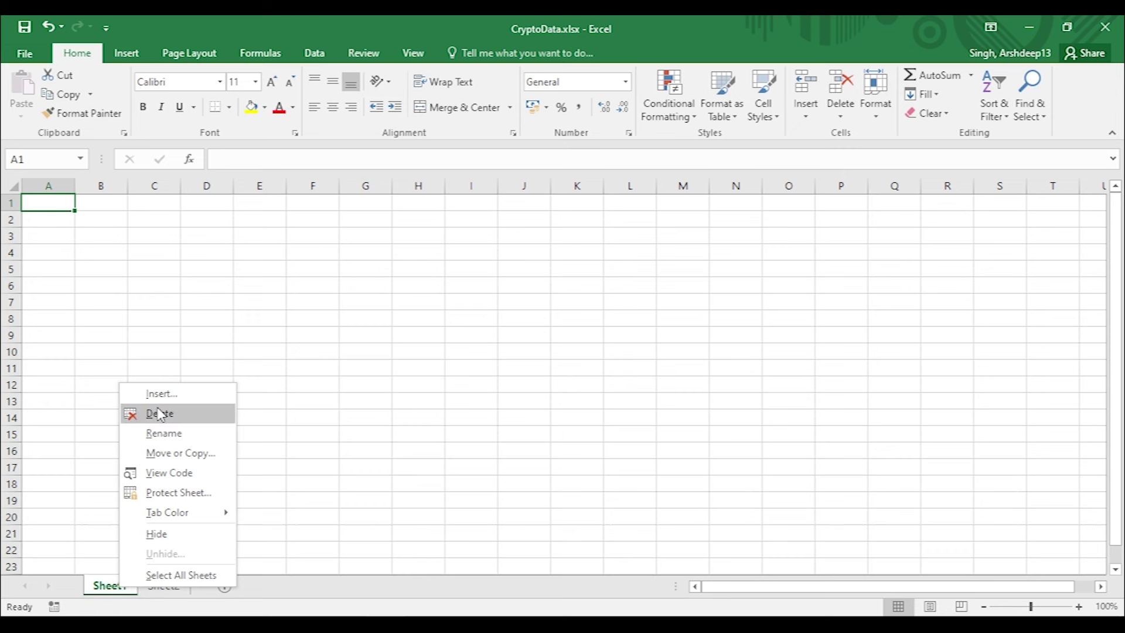